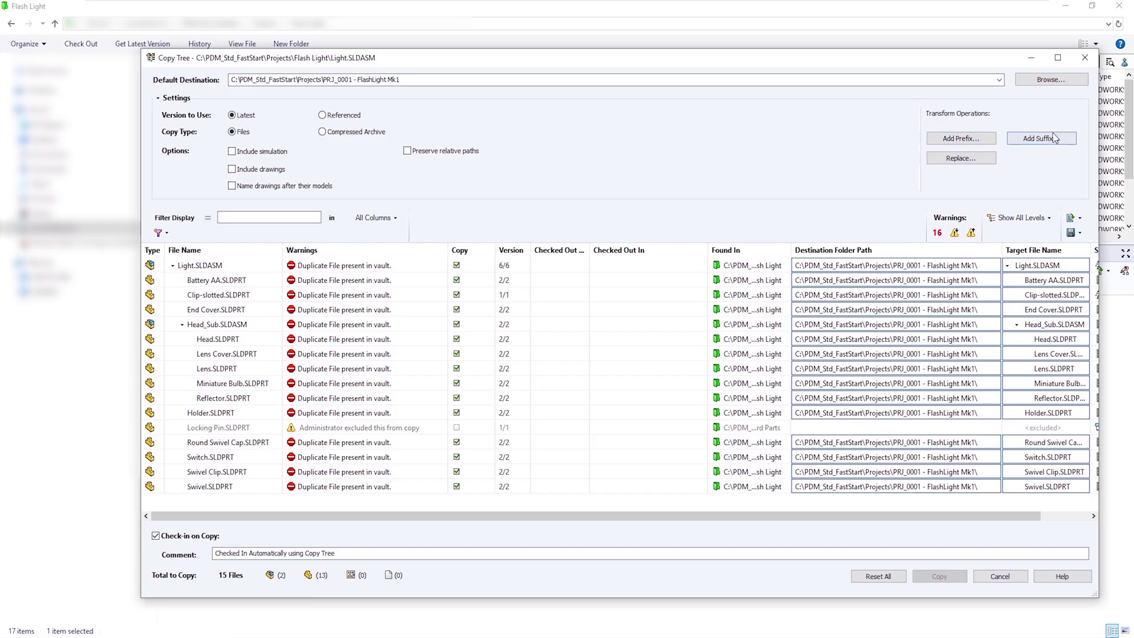
Replace Lens.sldprt with Lens Cover.sldprt in the target names, then reset all names.
{"action": "left_click", "coordinate": [961, 159]}
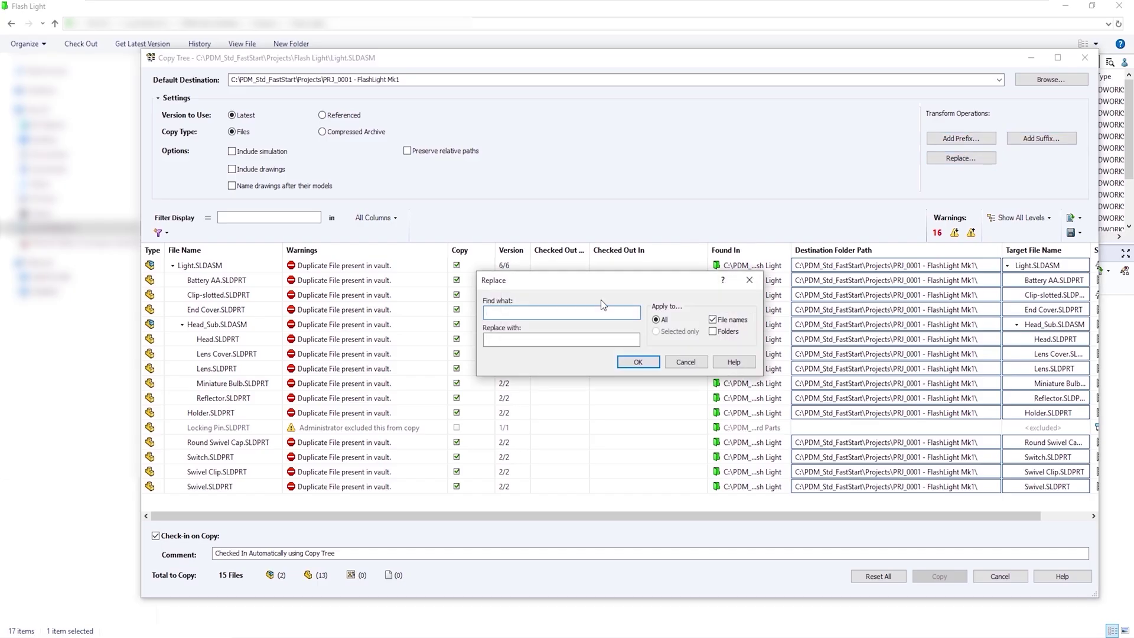
{"action": "type", "text": "Lens.sldprt"}
{"action": "key", "text": "Tab"}
{"action": "type", "text": "L"}
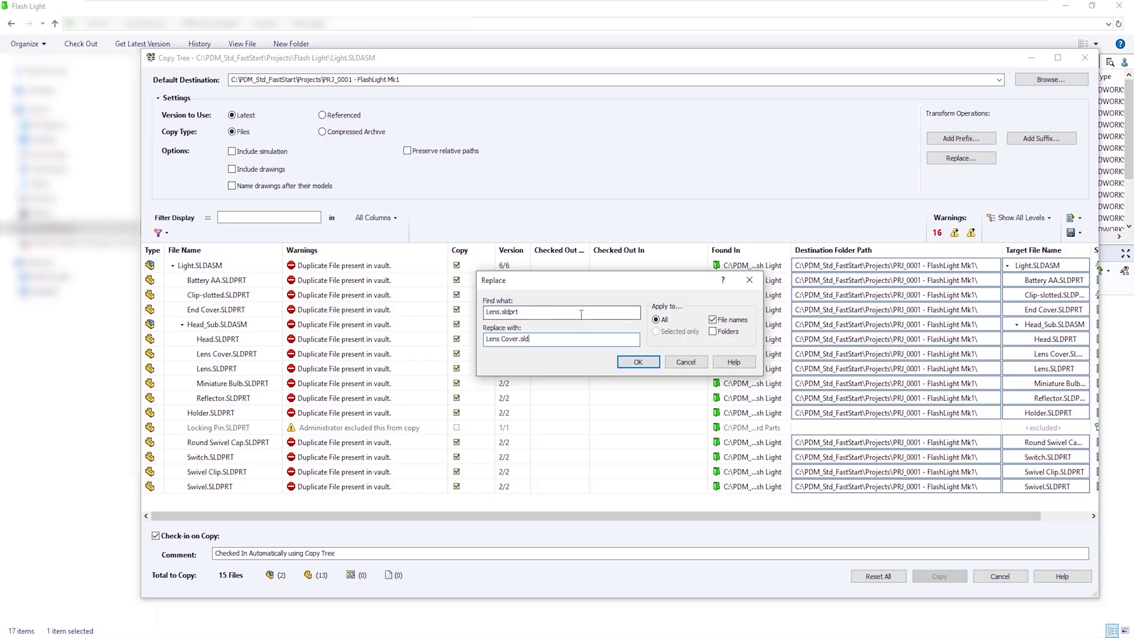
{"action": "left_click", "coordinate": [636, 361]}
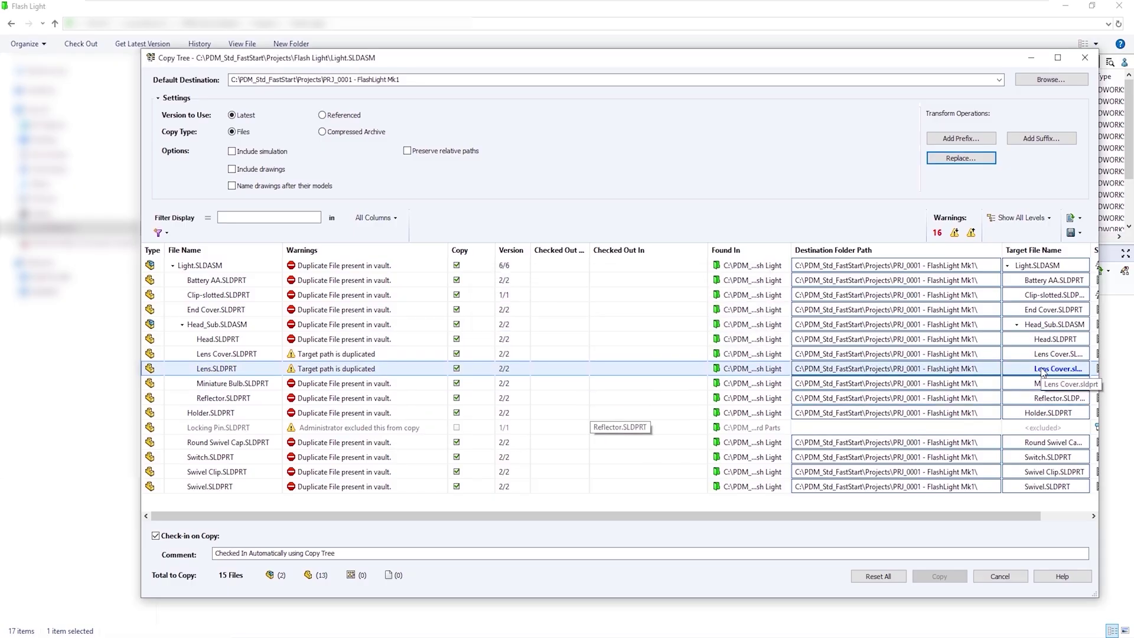
{"action": "left_click", "coordinate": [878, 575]}
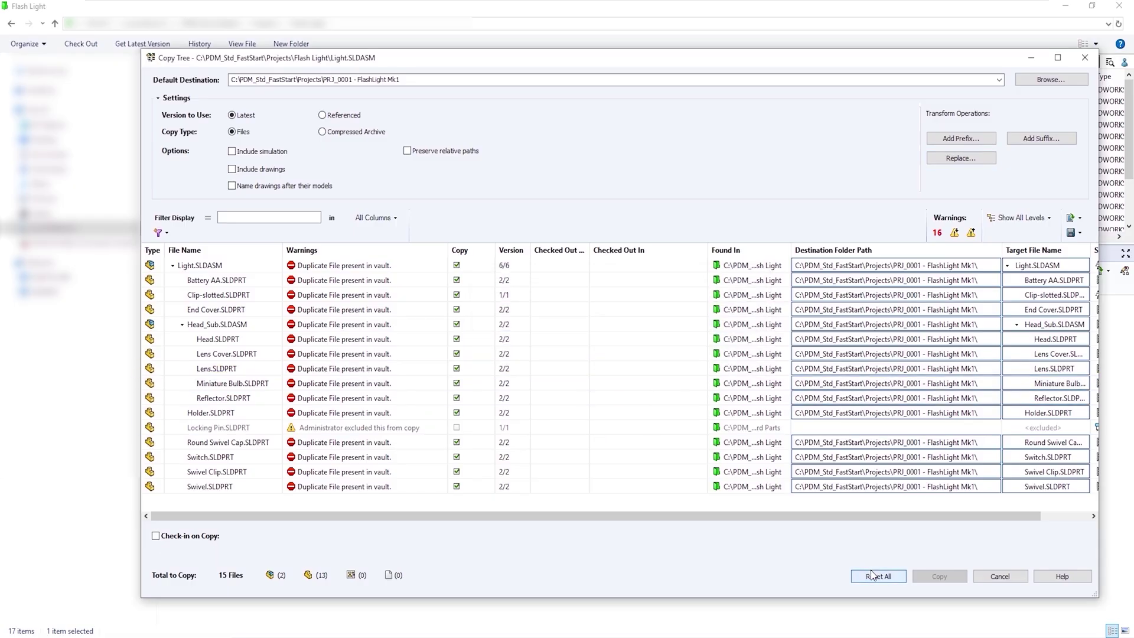
Add the _MK1 suffix to all target file names.
{"action": "left_click", "coordinate": [1040, 137]}
{"action": "type", "text": "_MK1"}
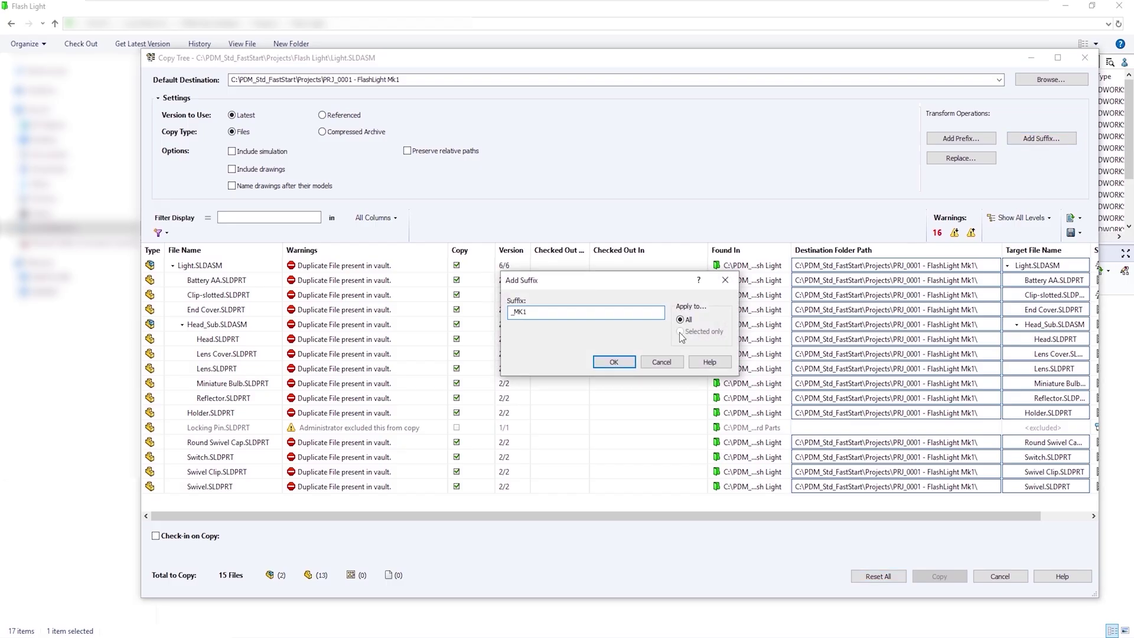
{"action": "left_click", "coordinate": [613, 361]}
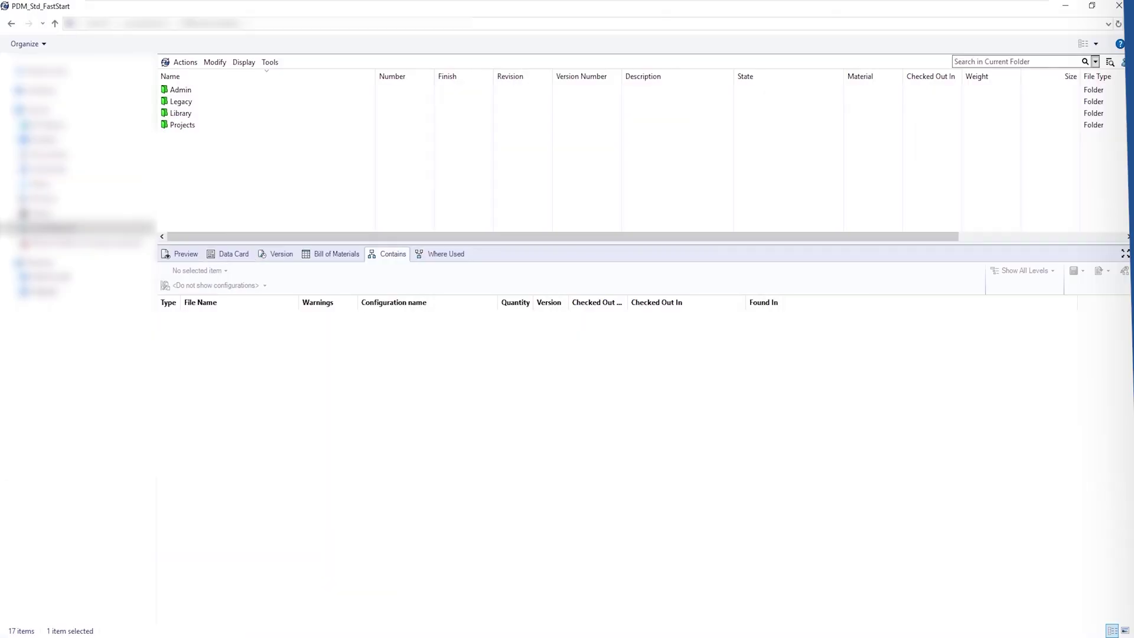
In Projects > Flash Light, select Light.SLDASM and start Tools > Copy Tree.
{"action": "left_click", "coordinate": [178, 127]}
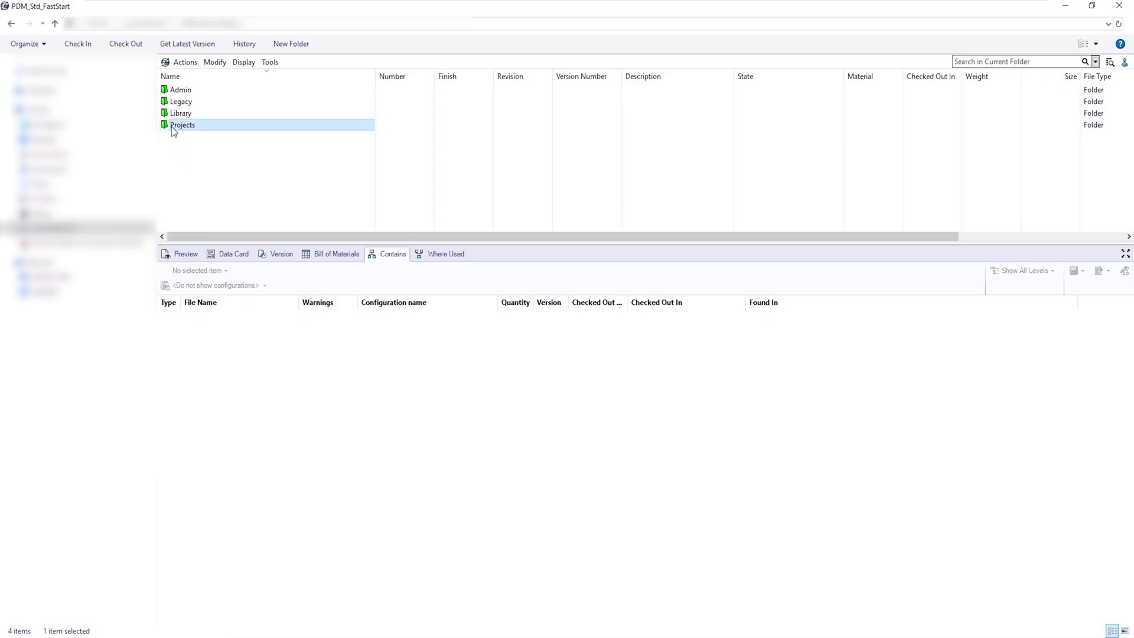
{"action": "double_click", "coordinate": [178, 126]}
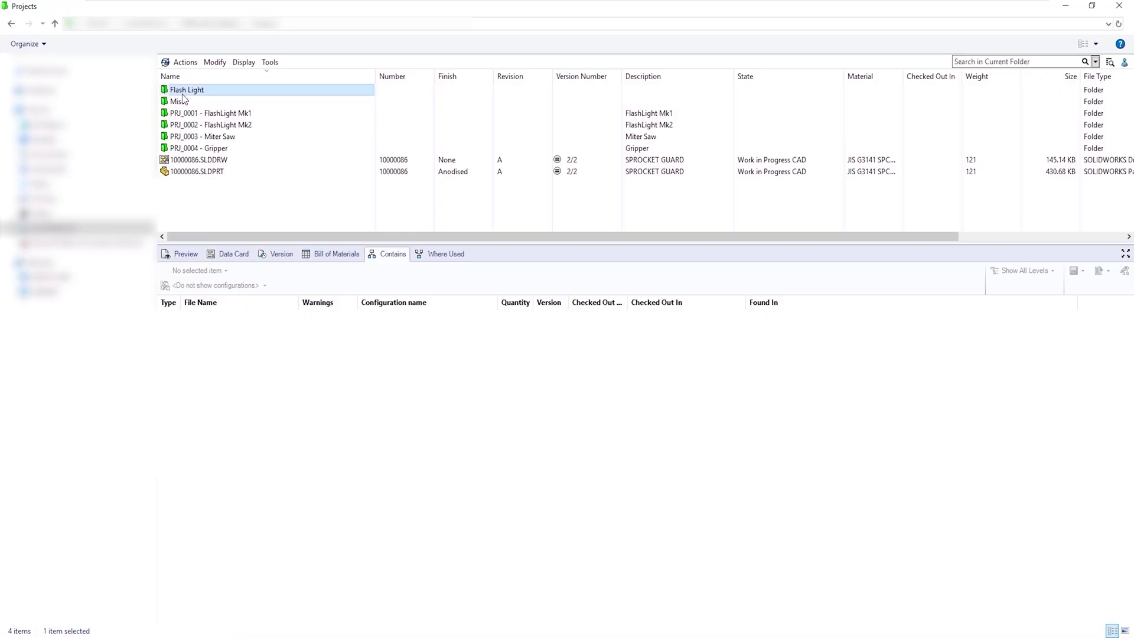
{"action": "double_click", "coordinate": [184, 91]}
{"action": "left_click", "coordinate": [189, 195]}
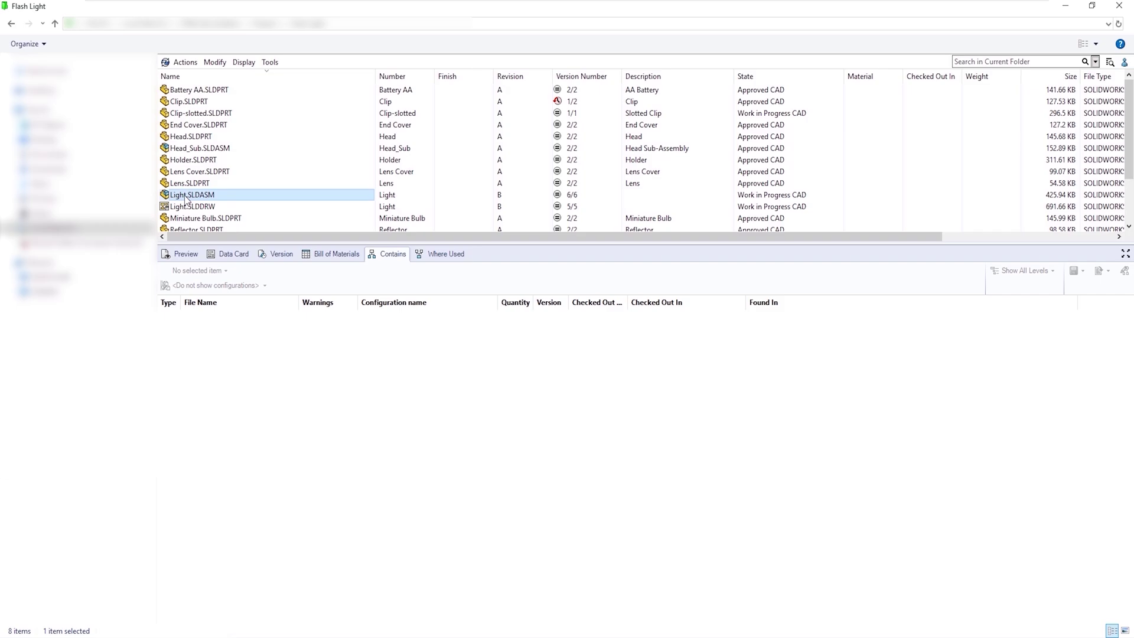
{"action": "left_click", "coordinate": [270, 63]}
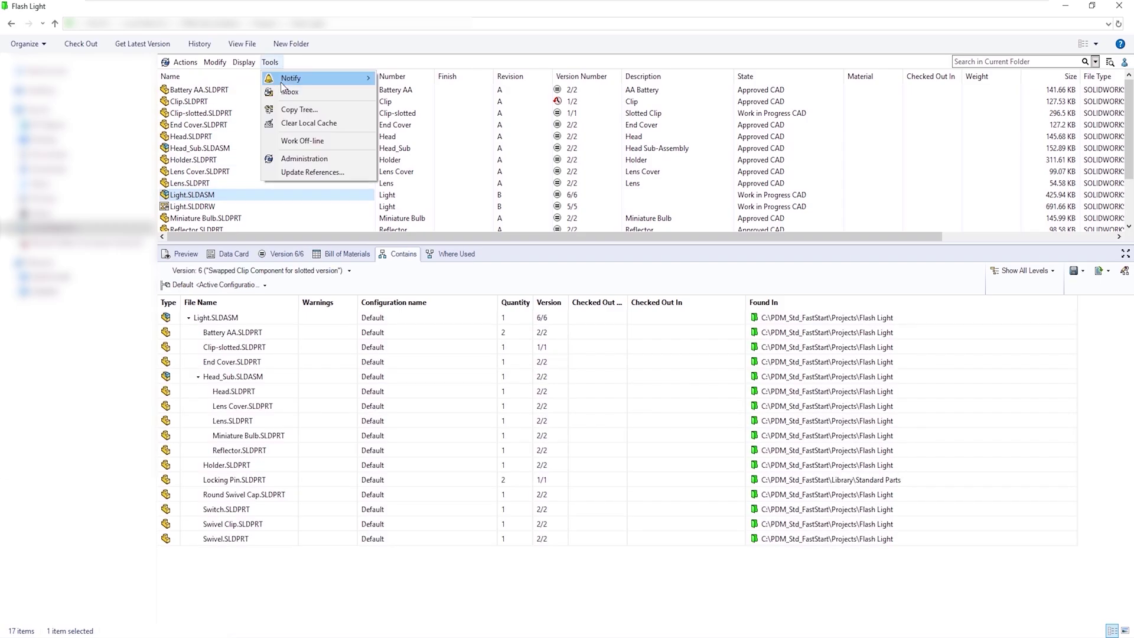
{"action": "left_click", "coordinate": [298, 110]}
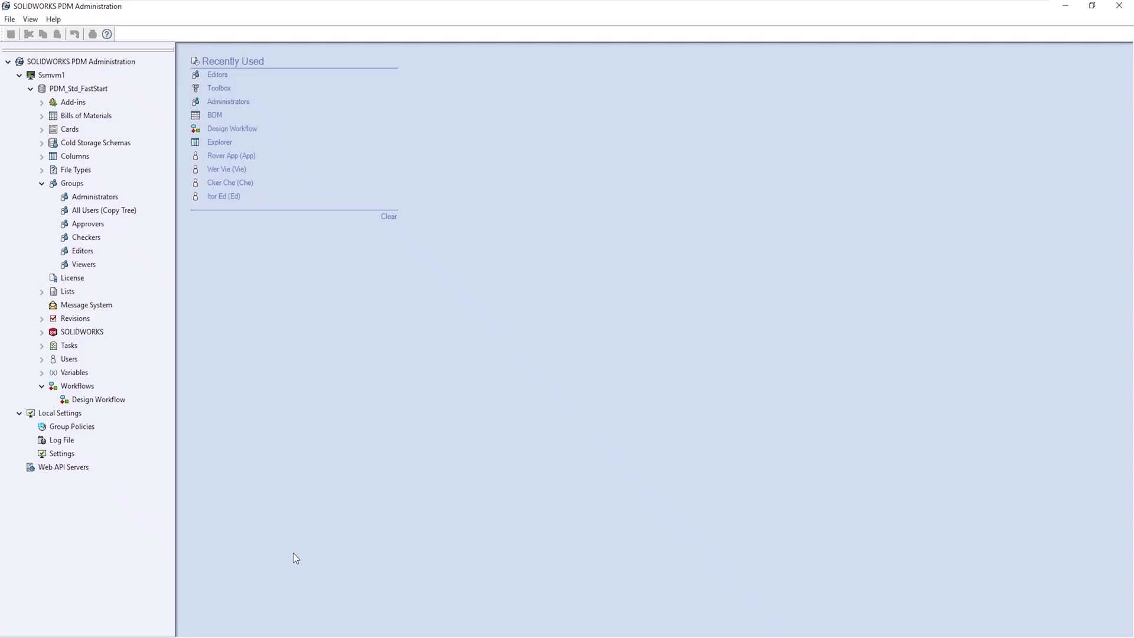
{"action": "double_click", "coordinate": [83, 252]}
{"action": "left_click", "coordinate": [378, 358]}
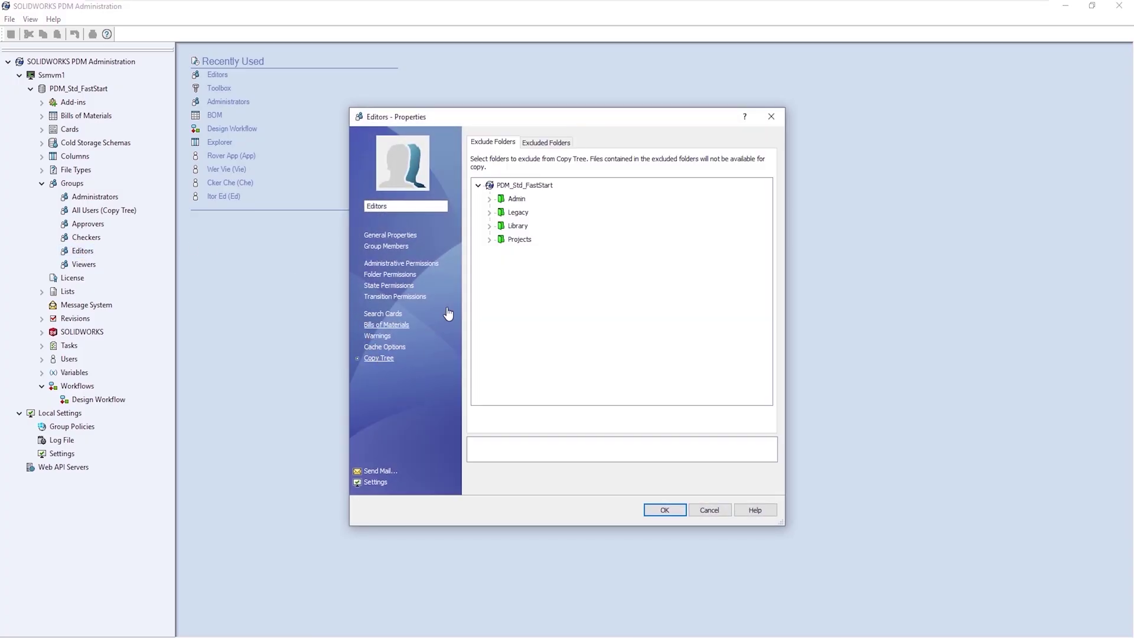
{"action": "left_click", "coordinate": [517, 225]}
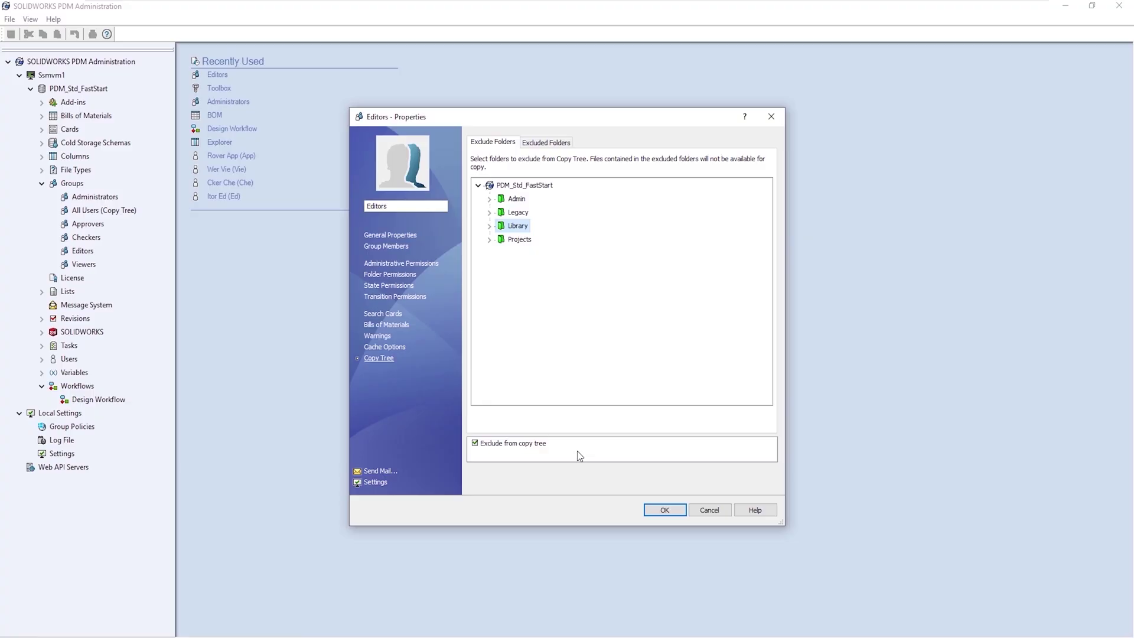
{"action": "left_click", "coordinate": [709, 511]}
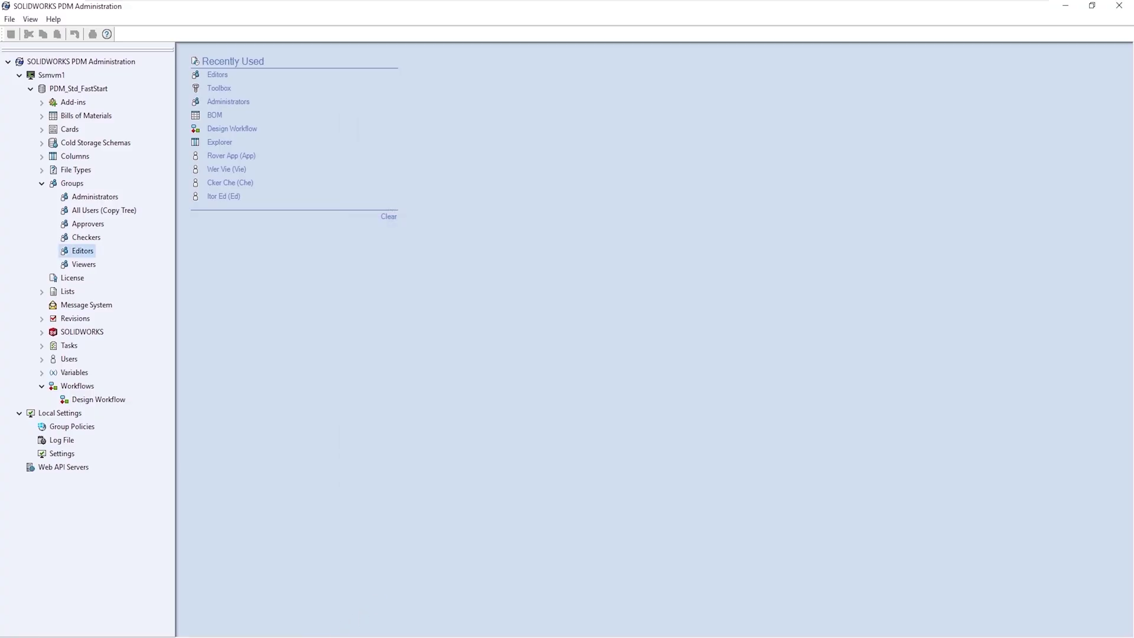
{"action": "left_click", "coordinate": [269, 619]}
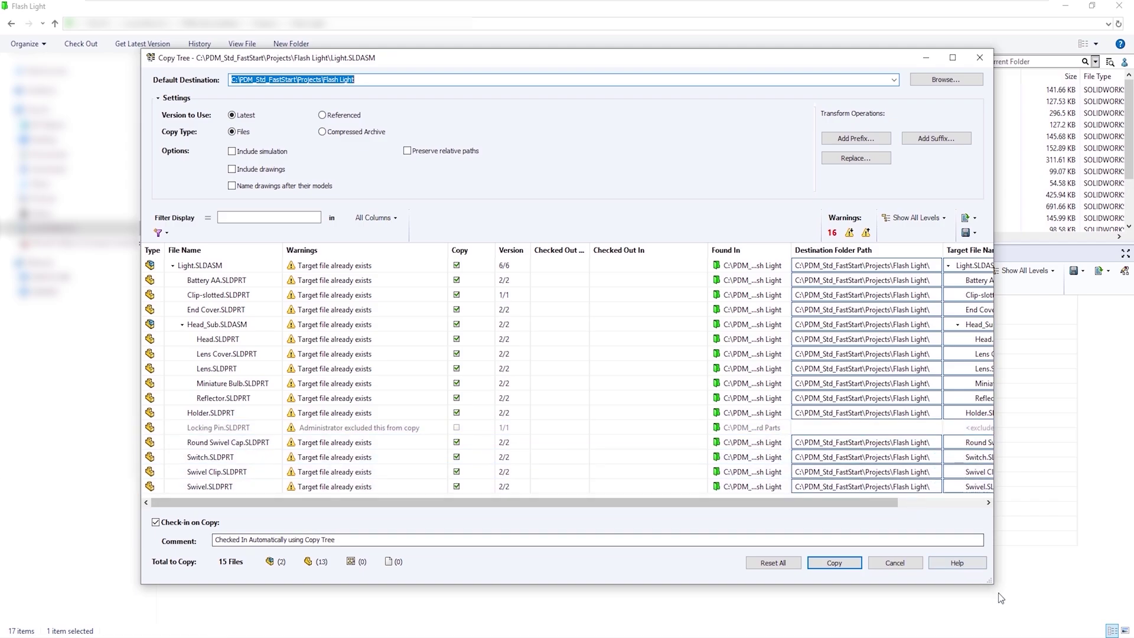
Widen the Copy Tree dialog and open the Default Destination folder picker.
{"action": "left_click_drag", "start_coordinate": [990, 582], "coordinate": [1075, 603]}
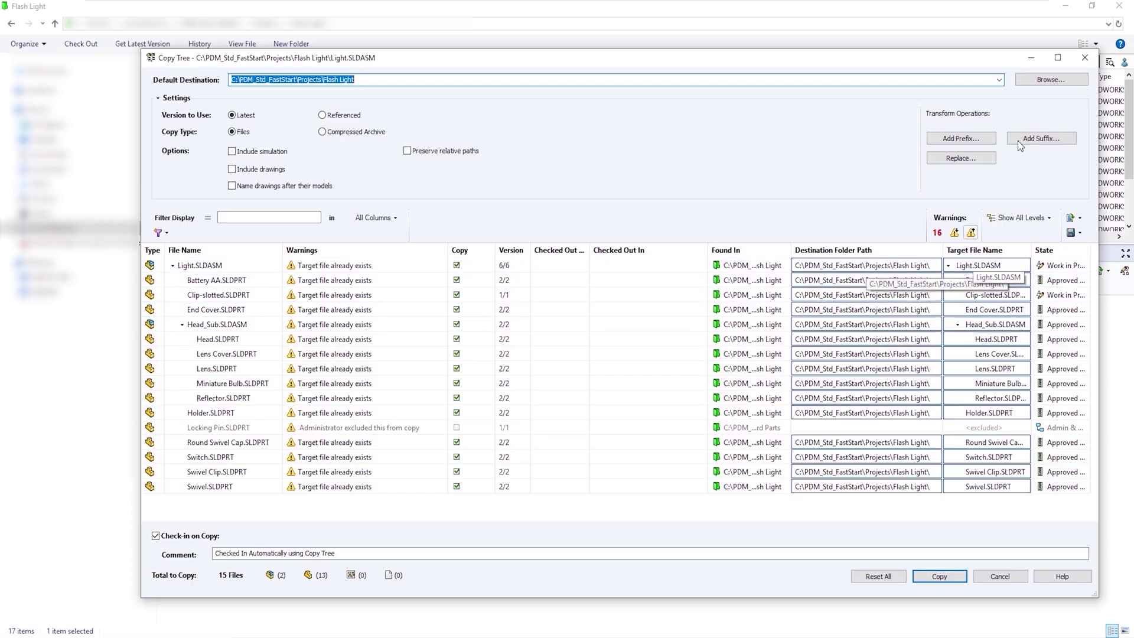
{"action": "left_click", "coordinate": [1050, 81]}
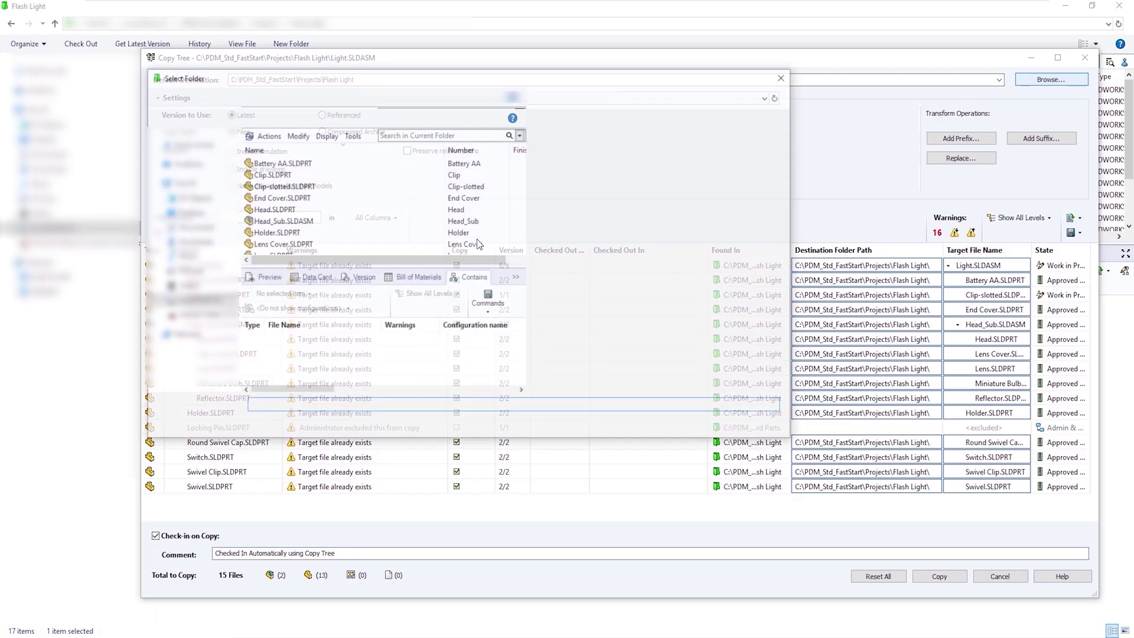
Set the Default Destination to Projects\PRJ_0001 - FlashLight Mk1.
{"action": "left_click", "coordinate": [410, 96]}
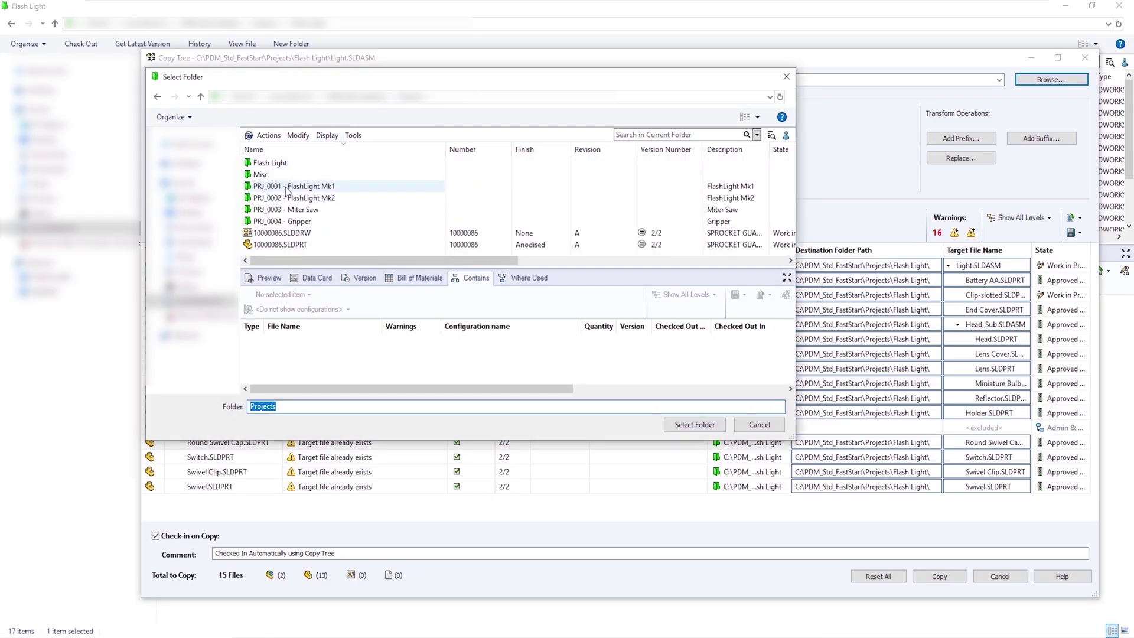
{"action": "left_click", "coordinate": [290, 187]}
{"action": "left_click", "coordinate": [695, 428]}
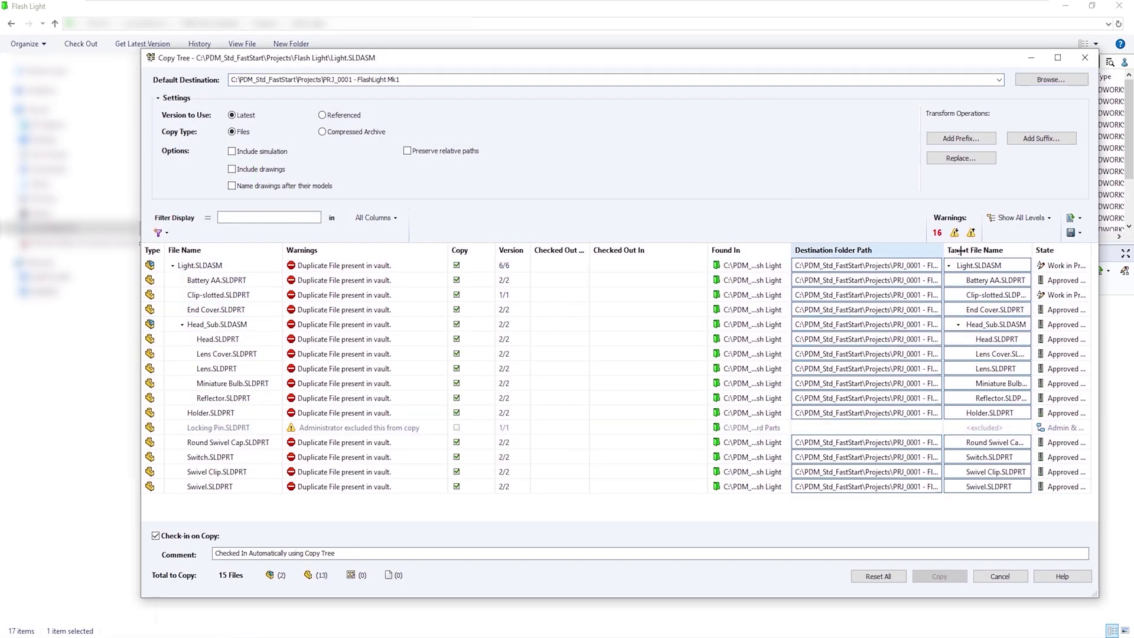
Widen the path column and check each file's Destination Folder Path.
{"action": "left_click_drag", "start_coordinate": [937, 258], "coordinate": [1002, 258]}
{"action": "left_click", "coordinate": [909, 265]}
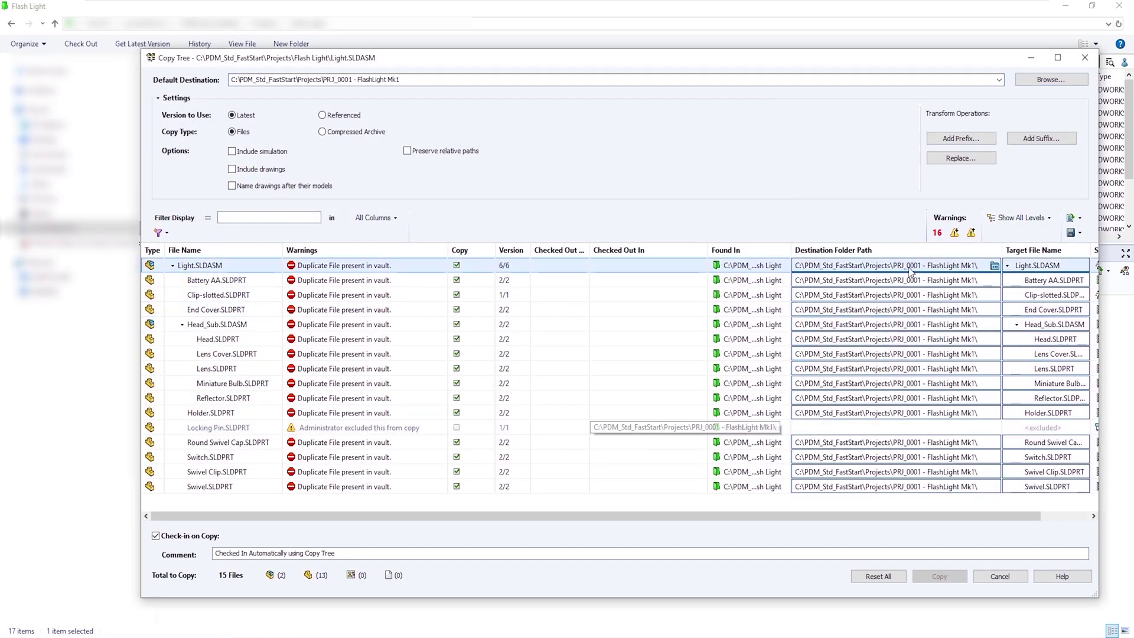
{"action": "left_click", "coordinate": [930, 413]}
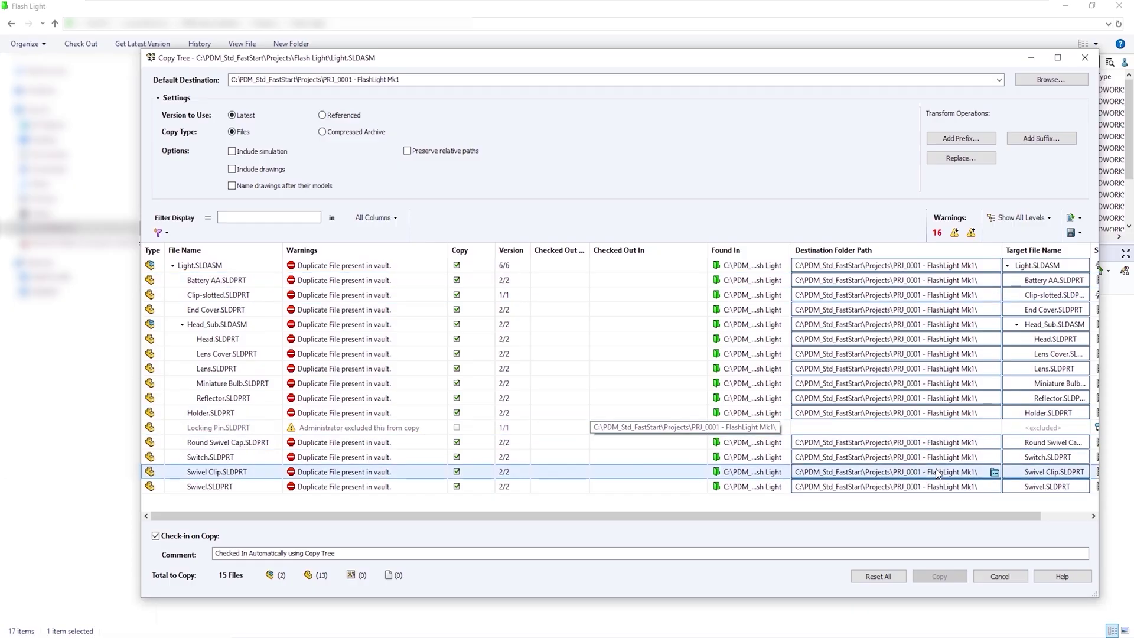
{"action": "left_click", "coordinate": [1020, 473]}
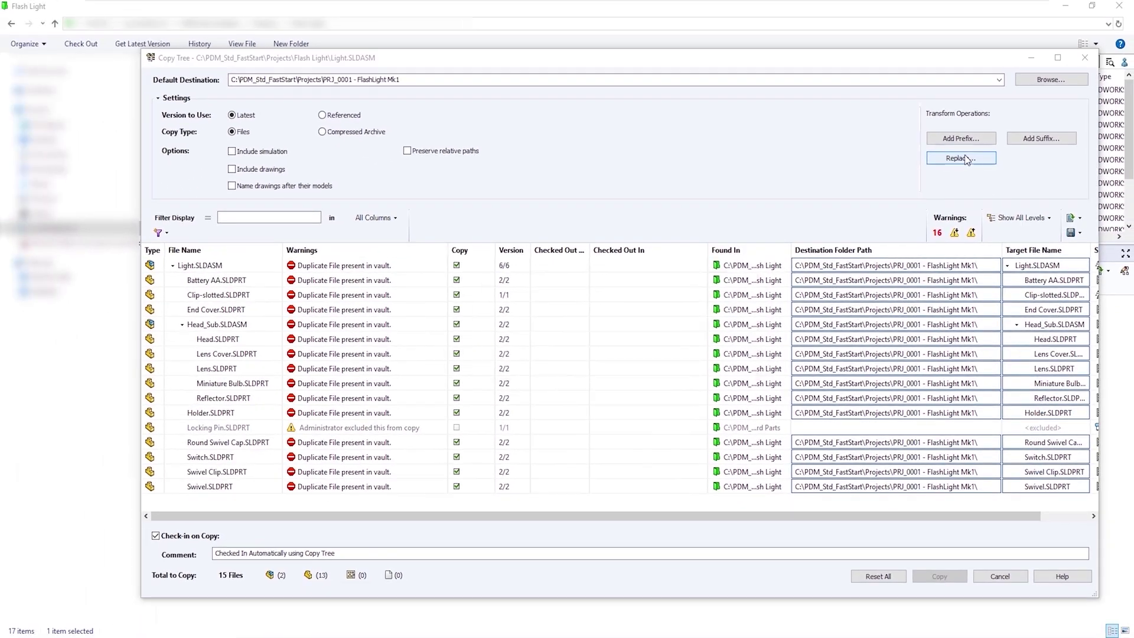
Replace Lens with Lens Cover in the target file names.
{"action": "left_click", "coordinate": [902, 230]}
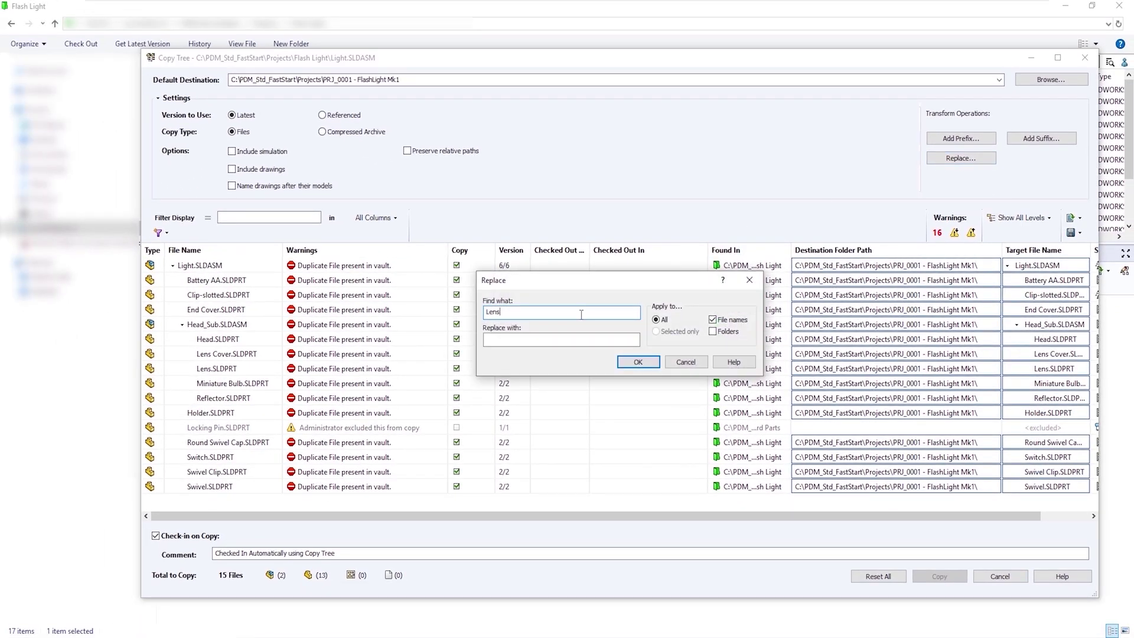
{"action": "key", "text": "Tab"}
{"action": "left_click", "coordinate": [640, 364]}
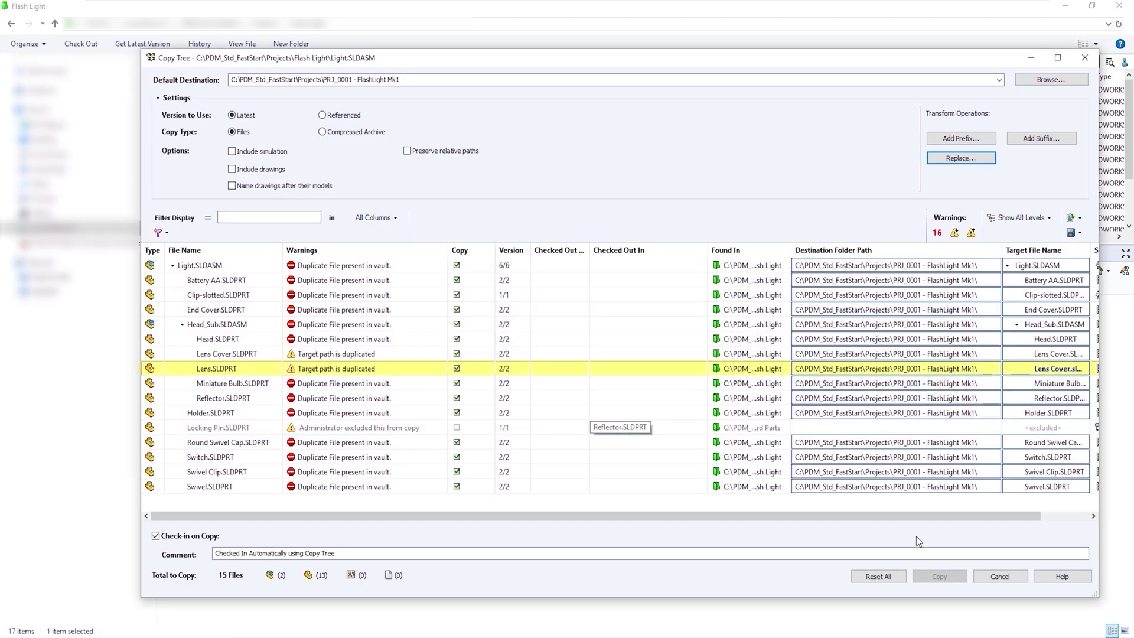
Reset the target names, add the _MK1 suffix to all, and enable Check-in on Copy.
{"action": "left_click", "coordinate": [873, 575]}
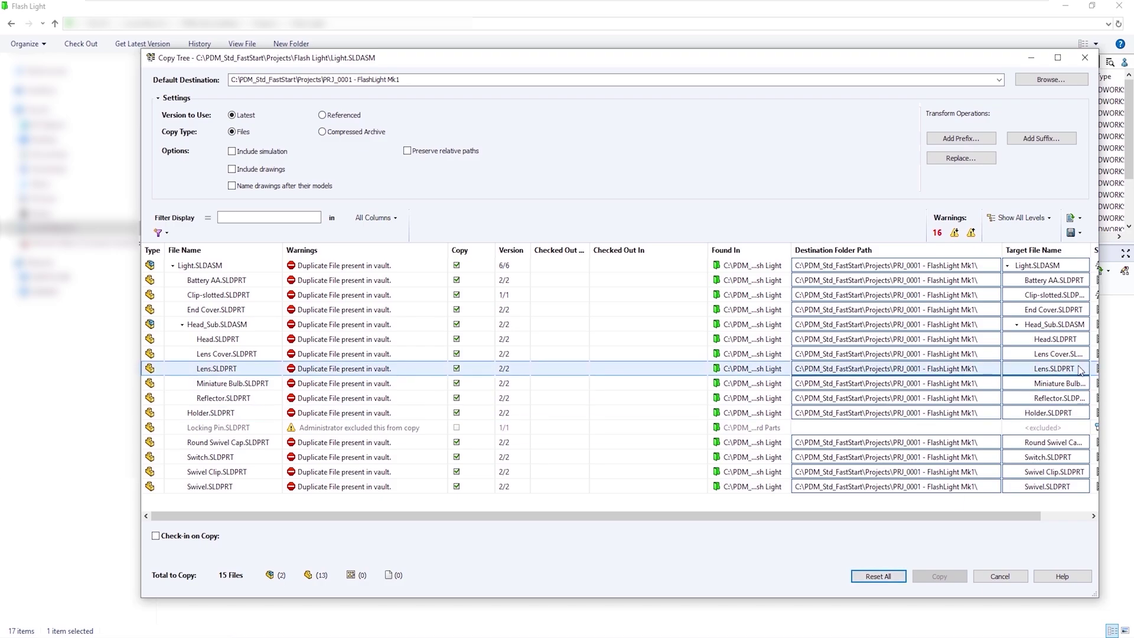
{"action": "left_click", "coordinate": [1040, 138]}
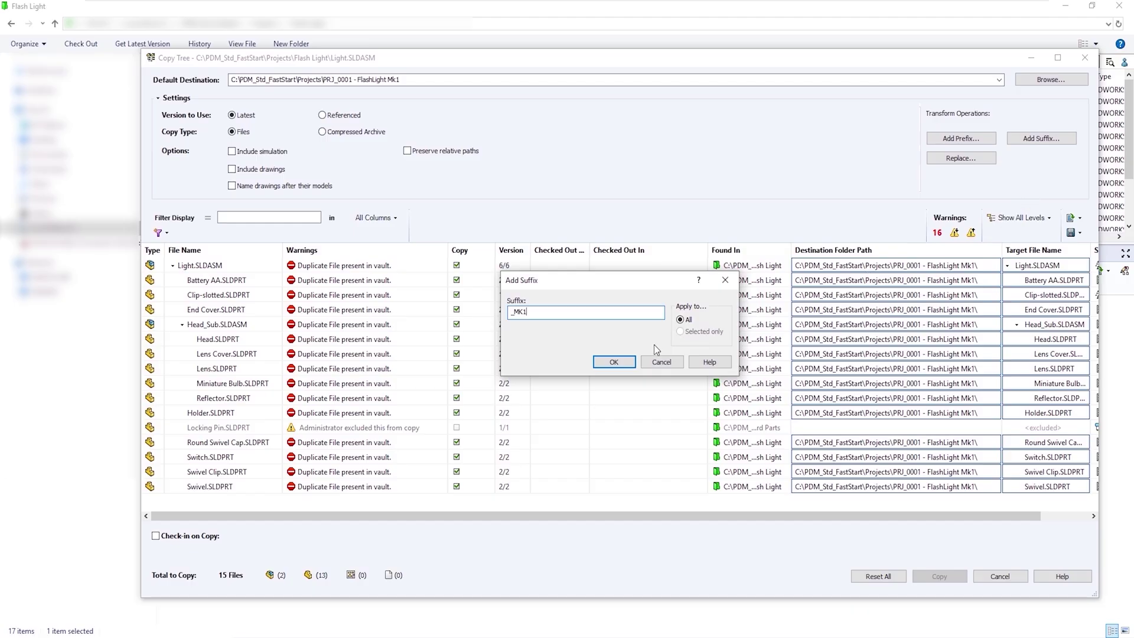
{"action": "left_click", "coordinate": [614, 362]}
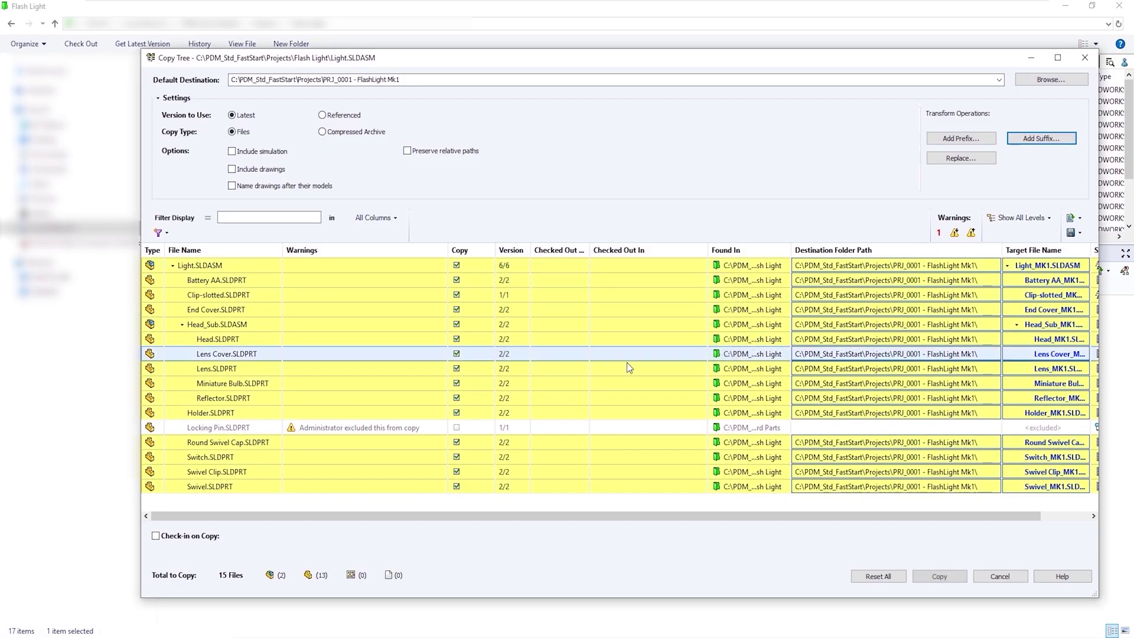
{"action": "double_click", "coordinate": [1089, 253]}
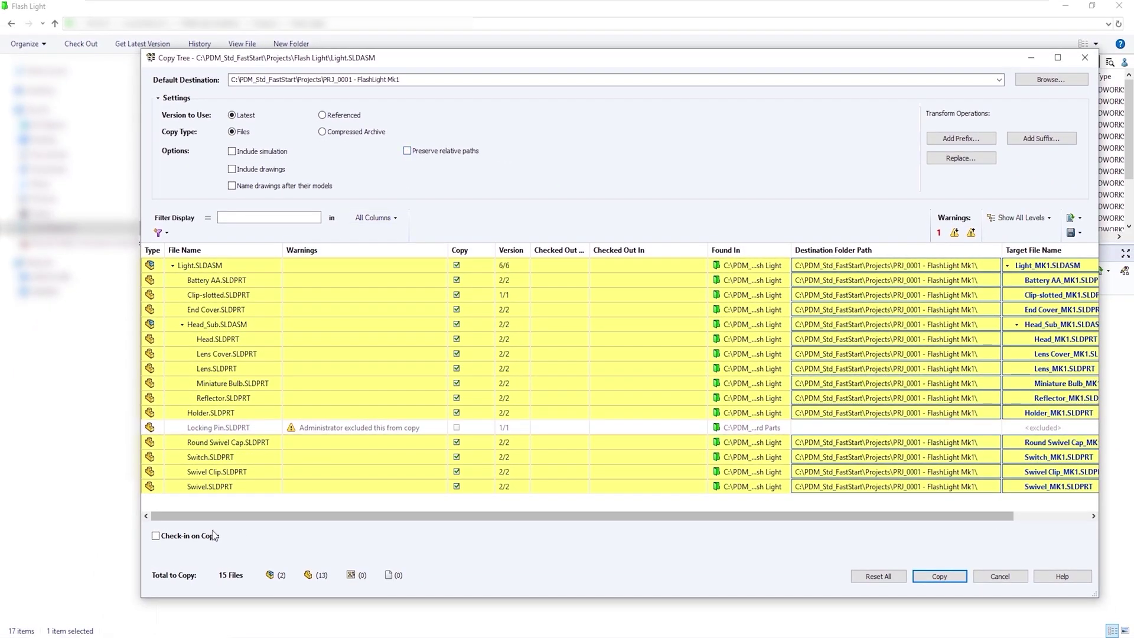
{"action": "left_click", "coordinate": [155, 535]}
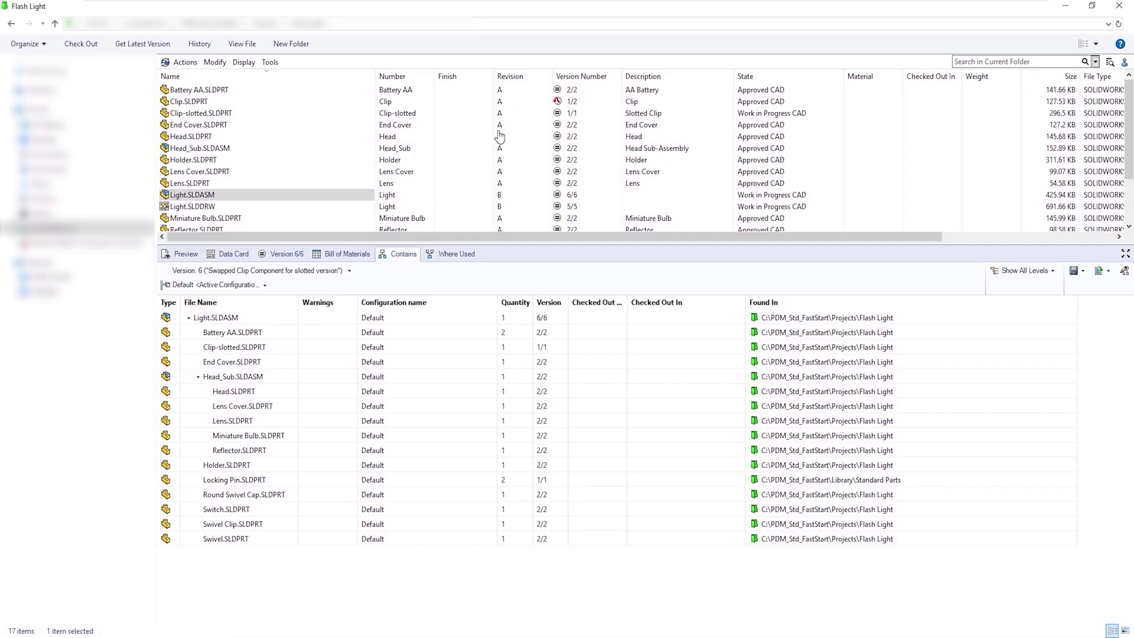
Open Projects > PRJ_0001 - FlashLight Mk1 and view Light_MK1.SLDASM's data card.
{"action": "left_click", "coordinate": [262, 24]}
{"action": "left_click", "coordinate": [197, 113]}
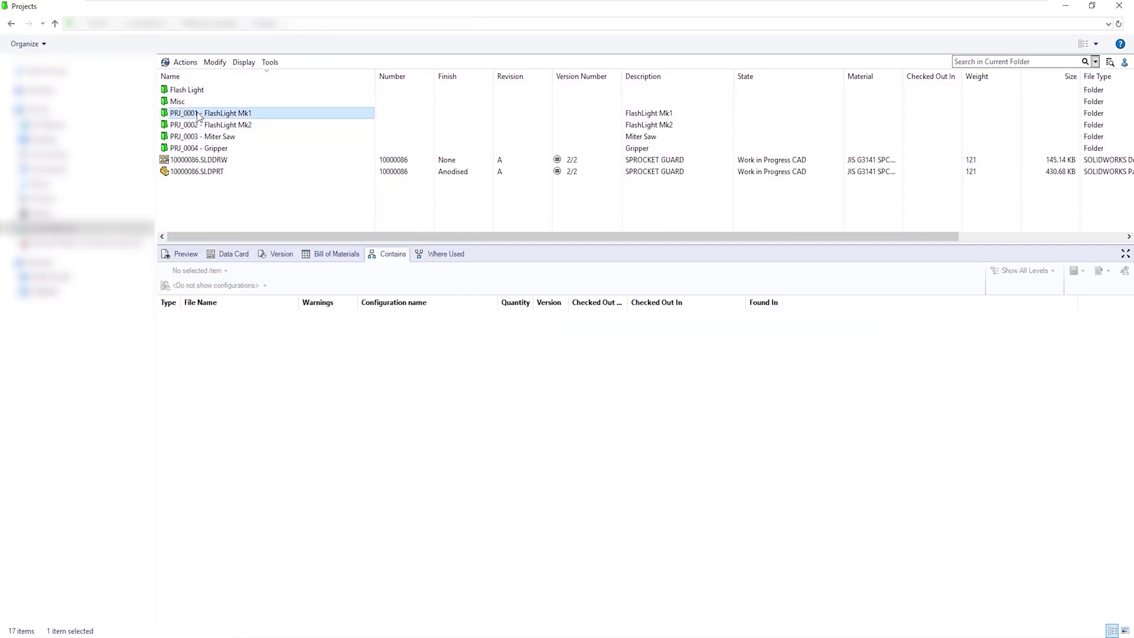
{"action": "double_click", "coordinate": [198, 113]}
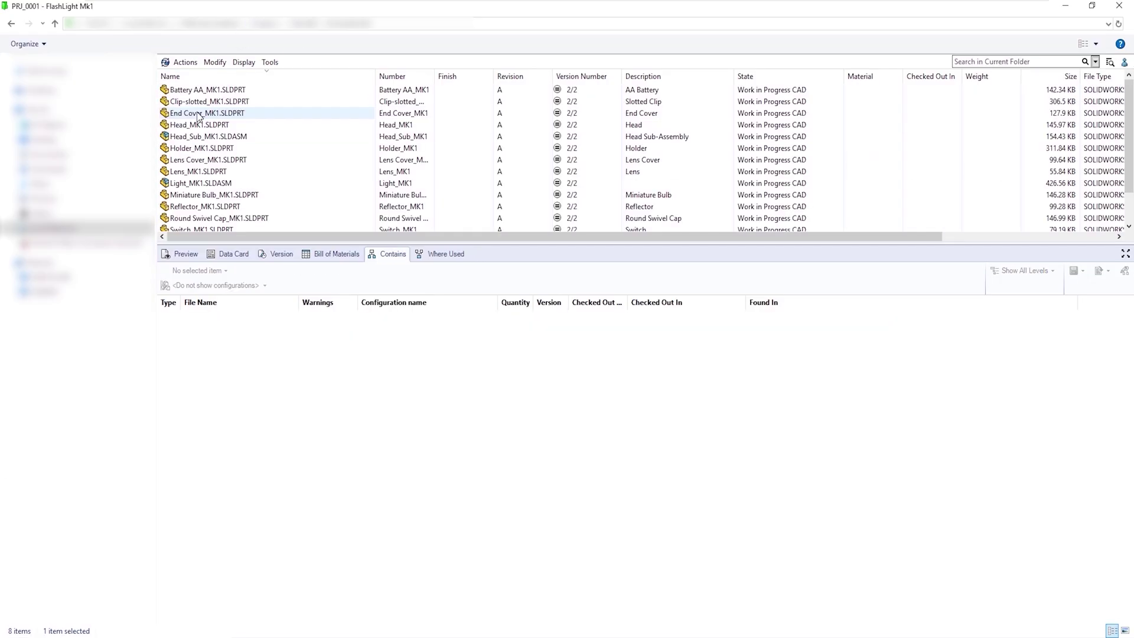
{"action": "left_click", "coordinate": [185, 183]}
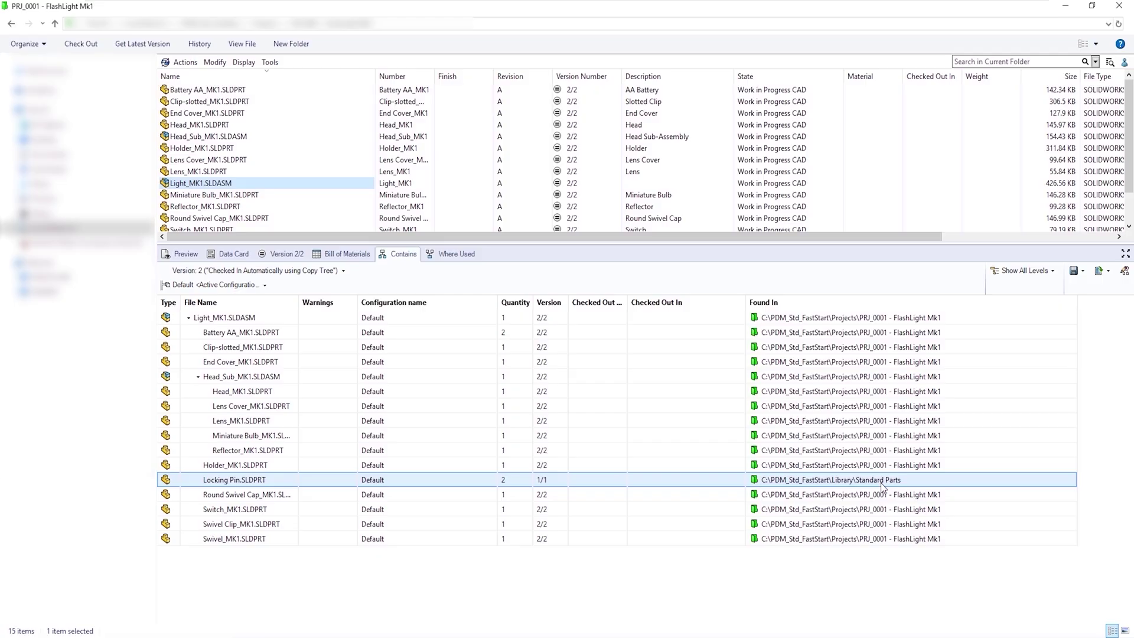
{"action": "left_click", "coordinate": [226, 254]}
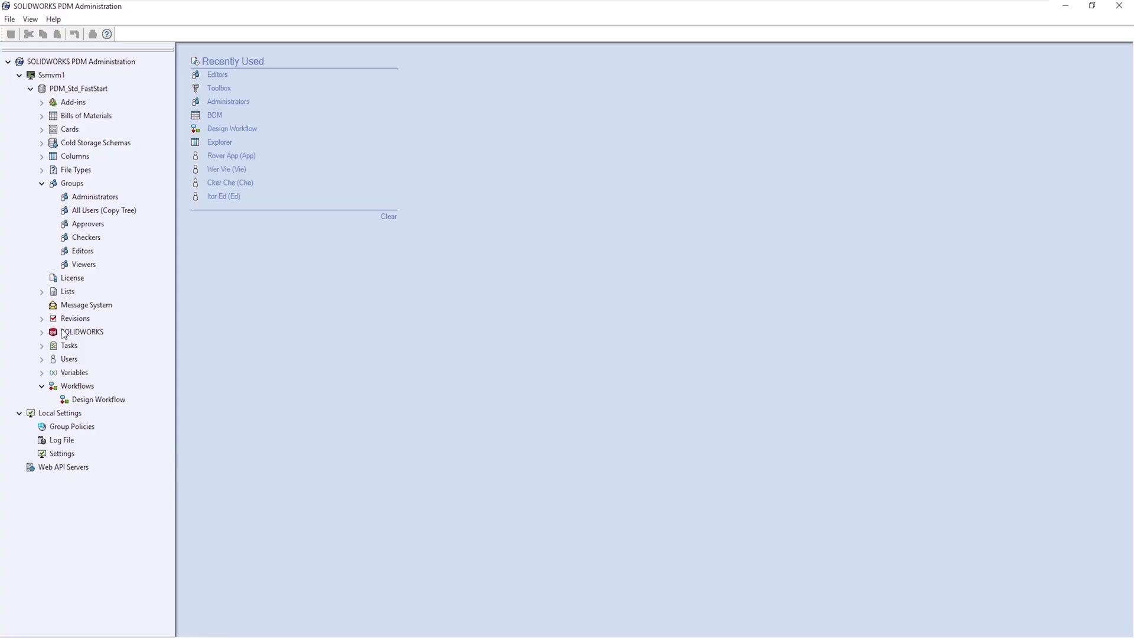
Open the Editors group's Copy Tree settings and review the Variables to update list.
{"action": "double_click", "coordinate": [82, 251]}
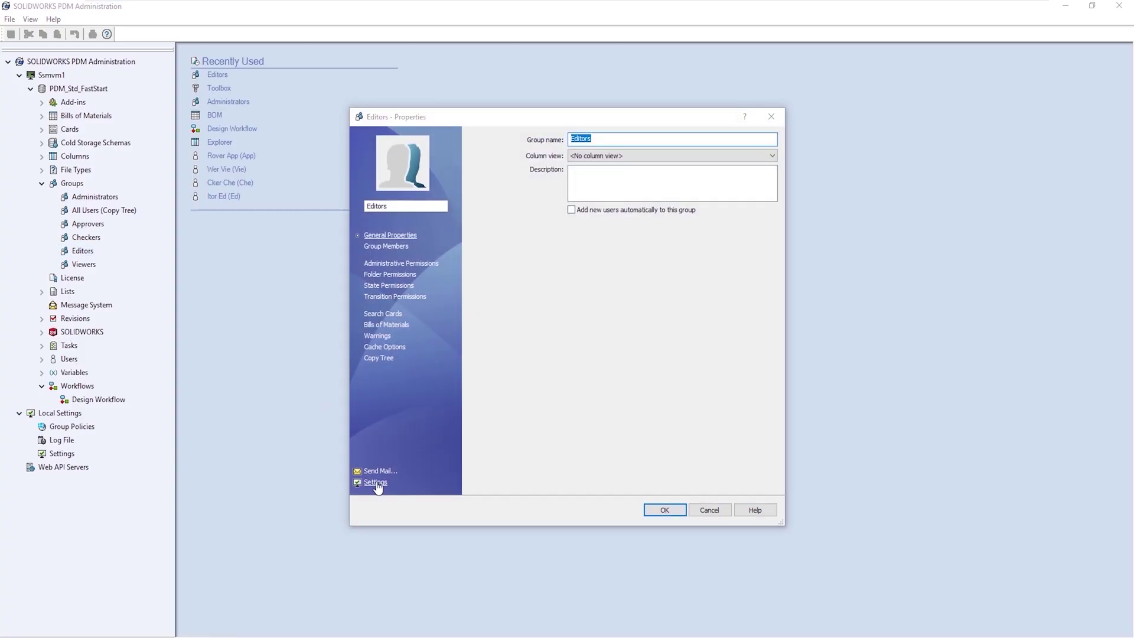
{"action": "left_click", "coordinate": [376, 482]}
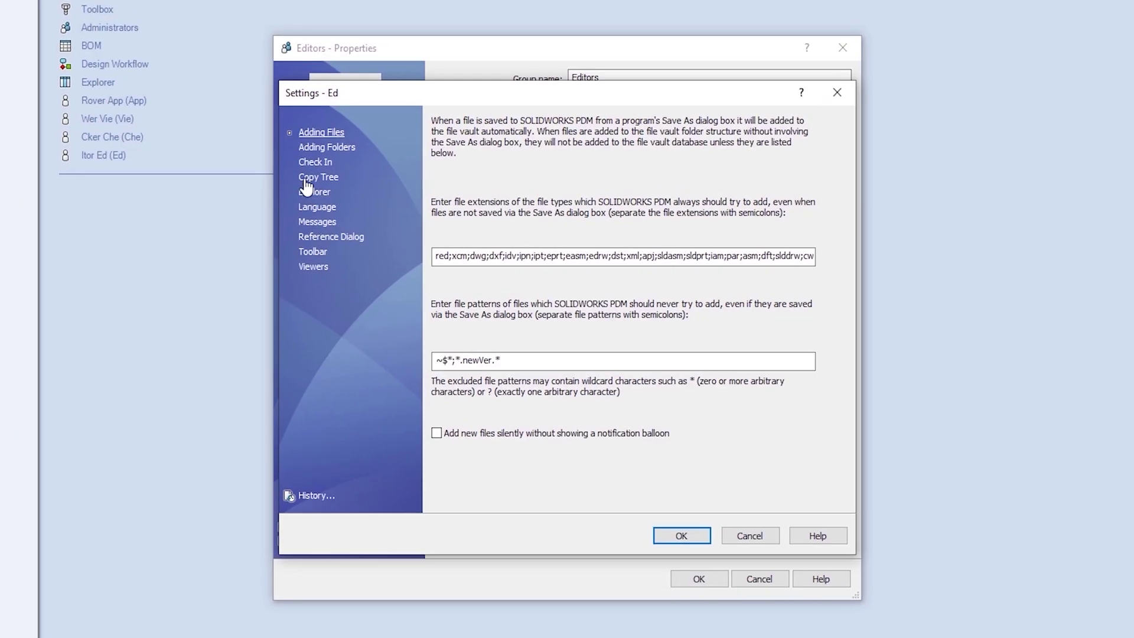
{"action": "left_click", "coordinate": [307, 178]}
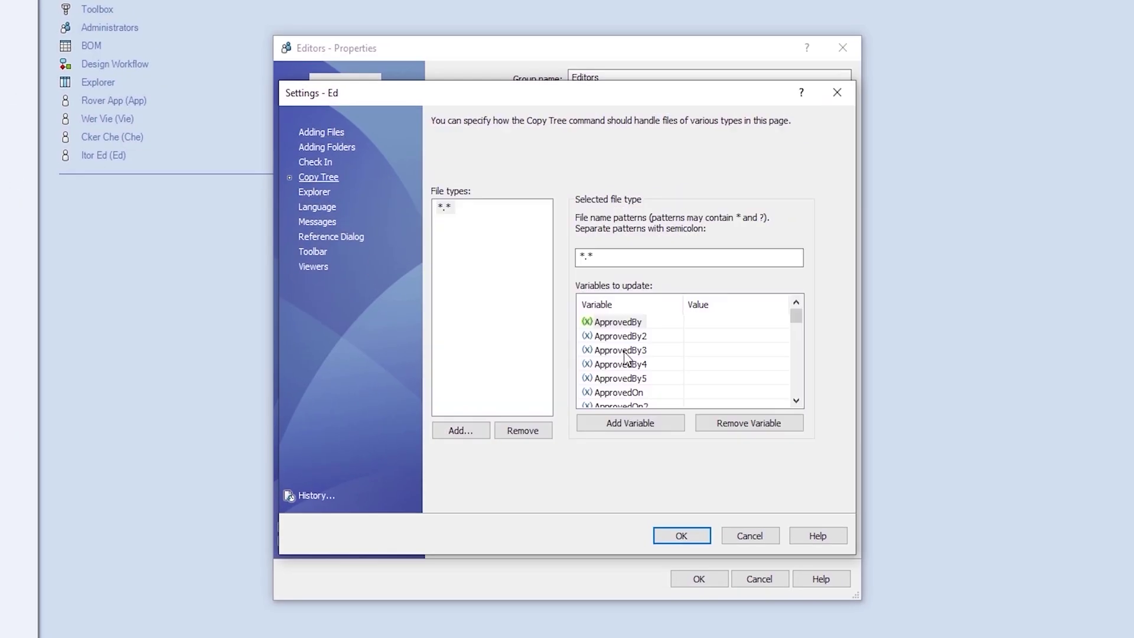
{"action": "scroll", "coordinate": [653, 348], "scroll_direction": "down", "scroll_amount": 6}
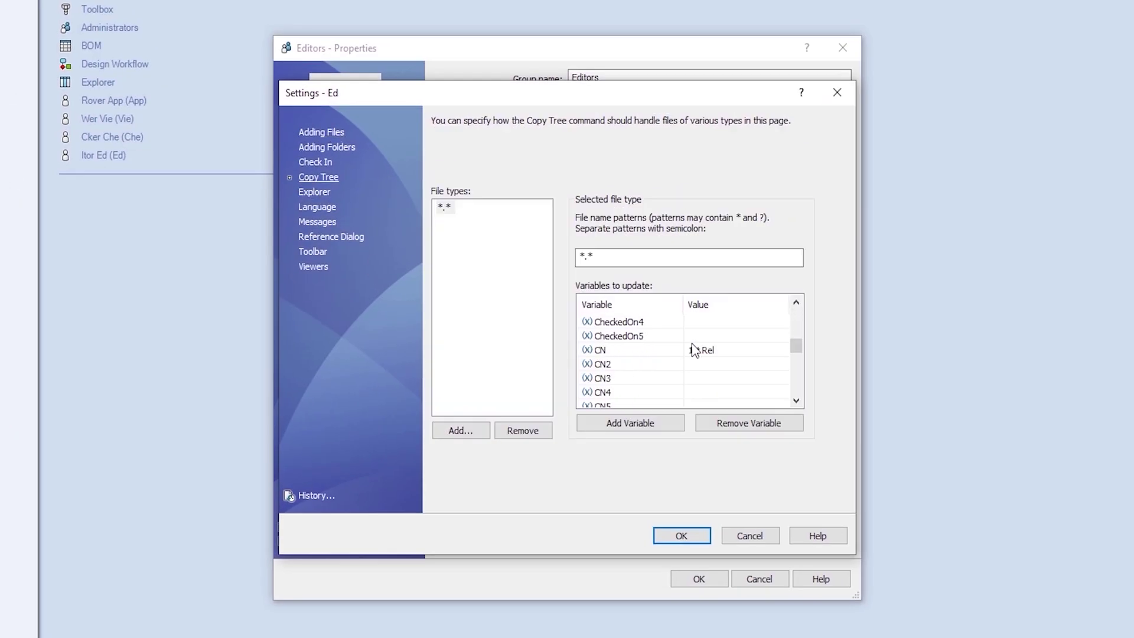
{"action": "scroll", "coordinate": [728, 378], "scroll_direction": "down", "scroll_amount": 8}
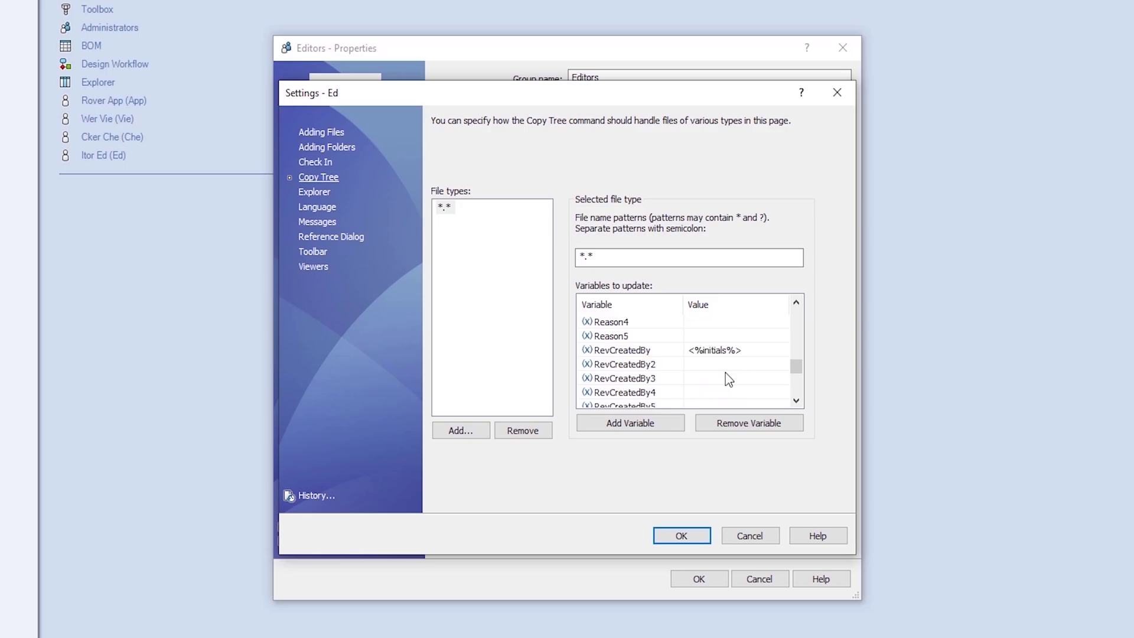
{"action": "scroll", "coordinate": [728, 378], "scroll_direction": "down", "scroll_amount": 5}
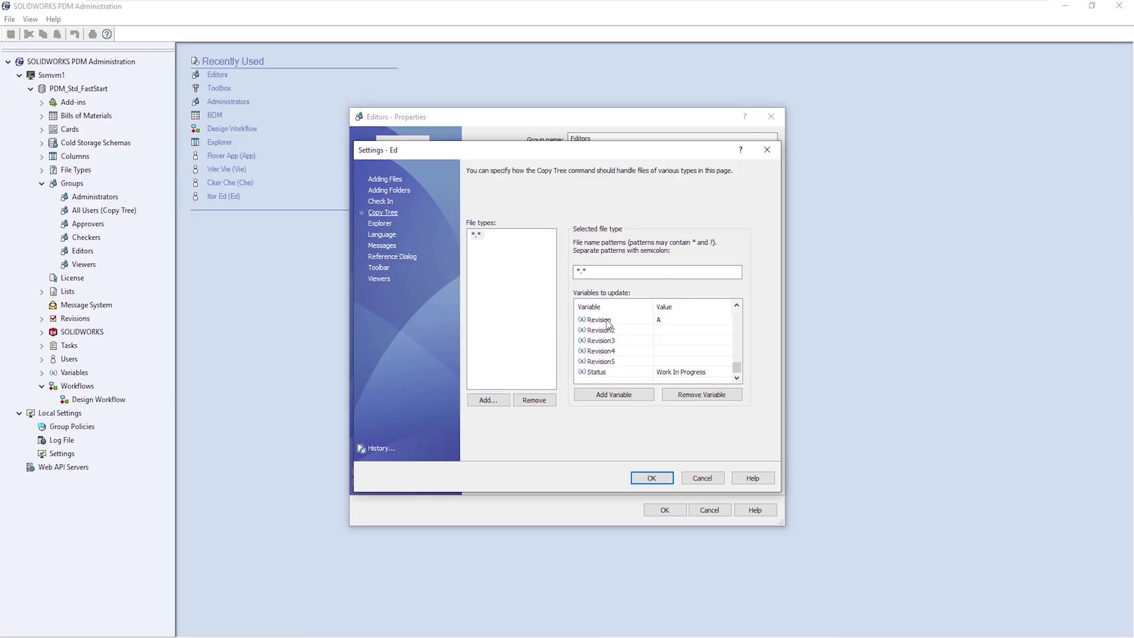
{"action": "scroll", "coordinate": [616, 341], "scroll_direction": "up", "scroll_amount": 1}
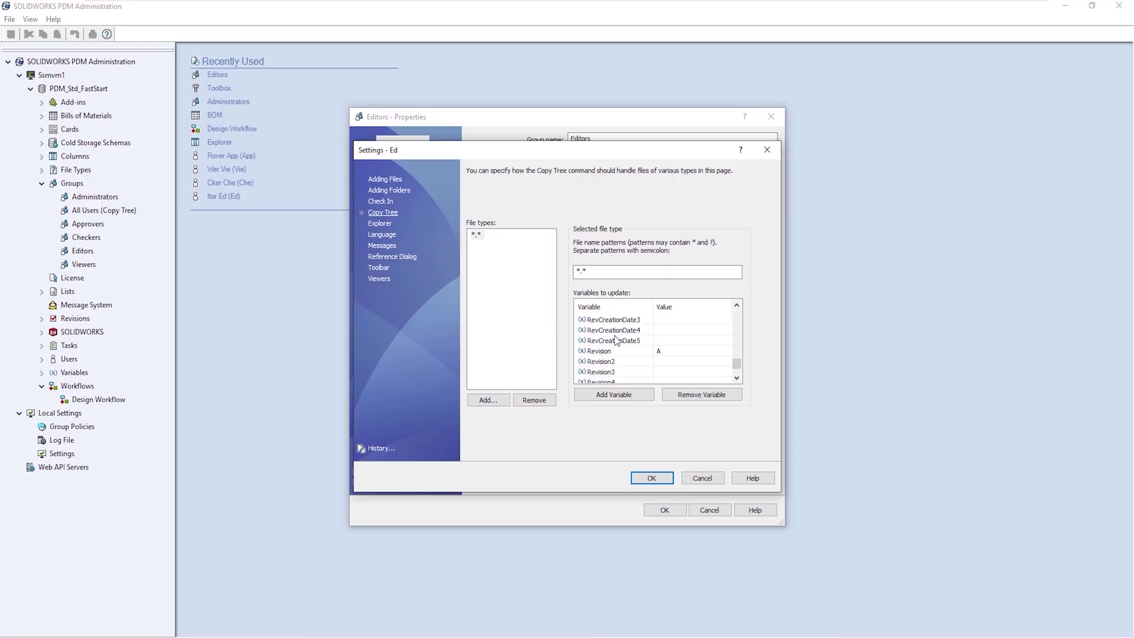
{"action": "scroll", "coordinate": [616, 341], "scroll_direction": "up", "scroll_amount": 3}
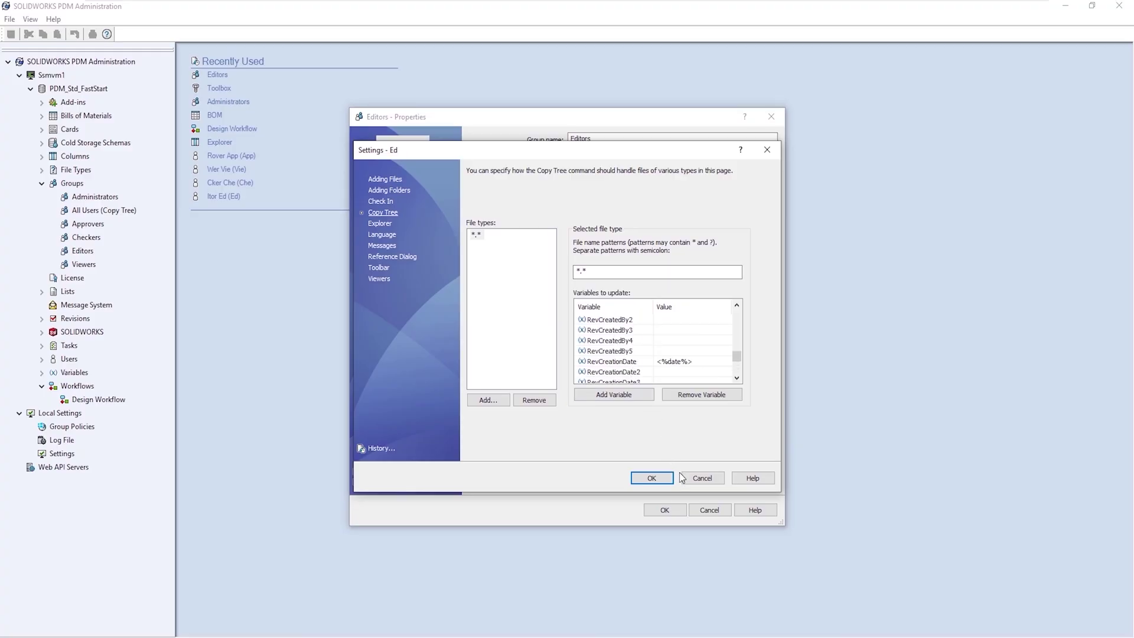